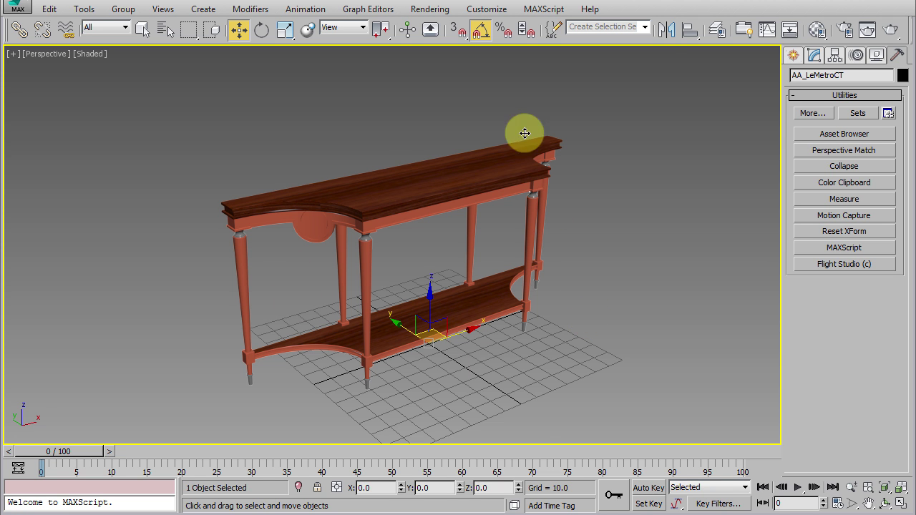
Step: Check the Units Setup and System Unit Scale, closing both unchanged
click(487, 9)
click(507, 197)
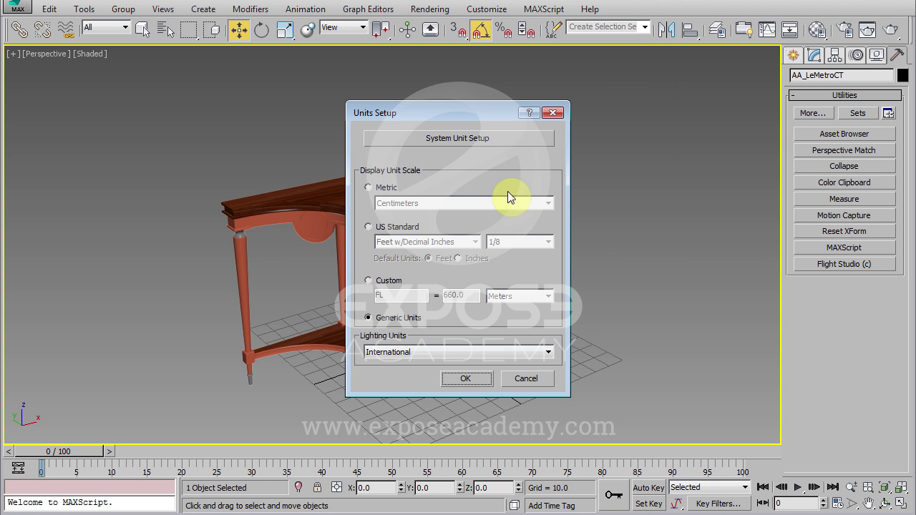
click(492, 136)
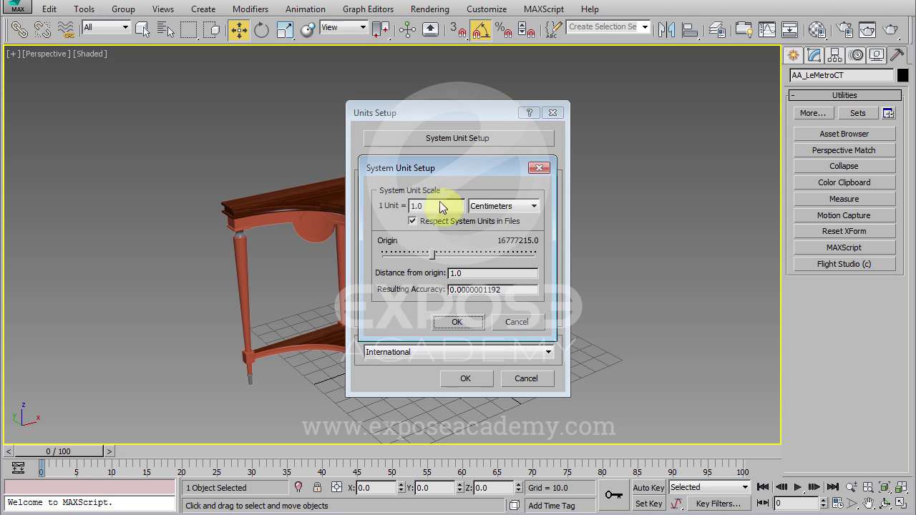
click(519, 323)
click(528, 379)
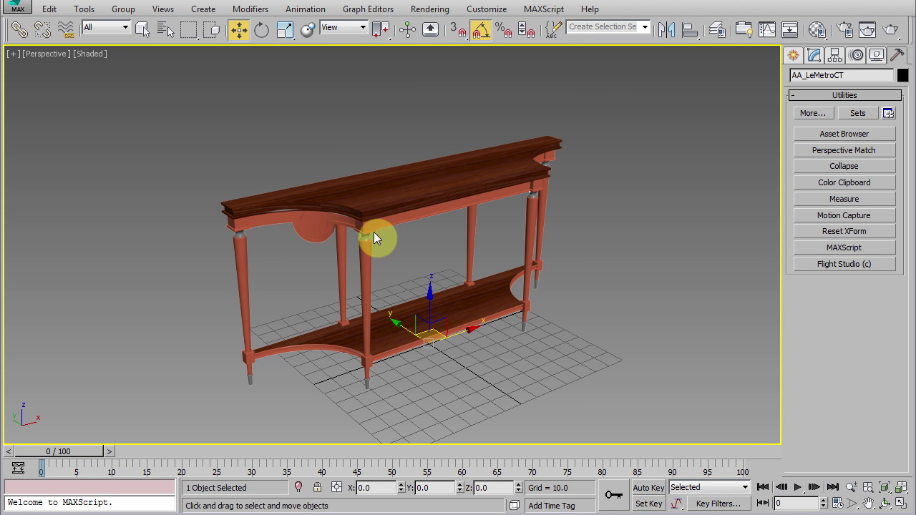
Step: Inspect the table's modifier stack and its Measure readout, then turn the measurement off
click(815, 58)
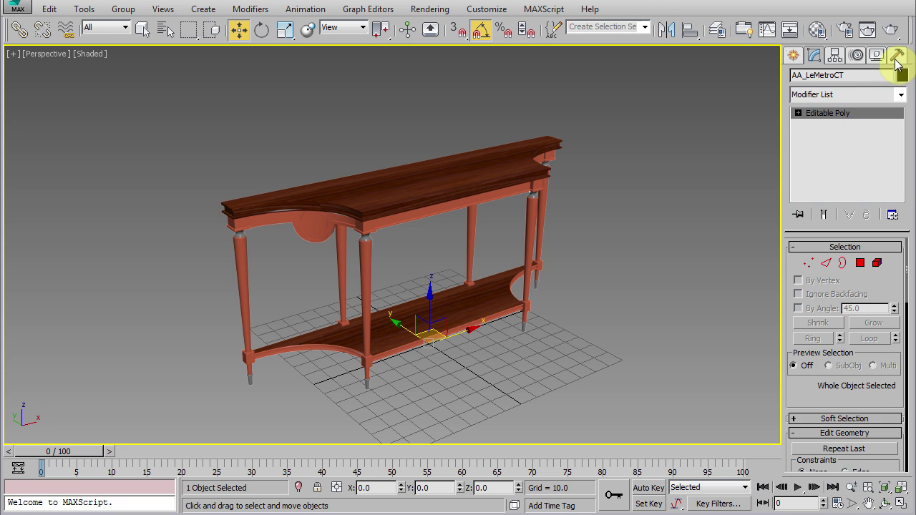
click(897, 58)
click(843, 200)
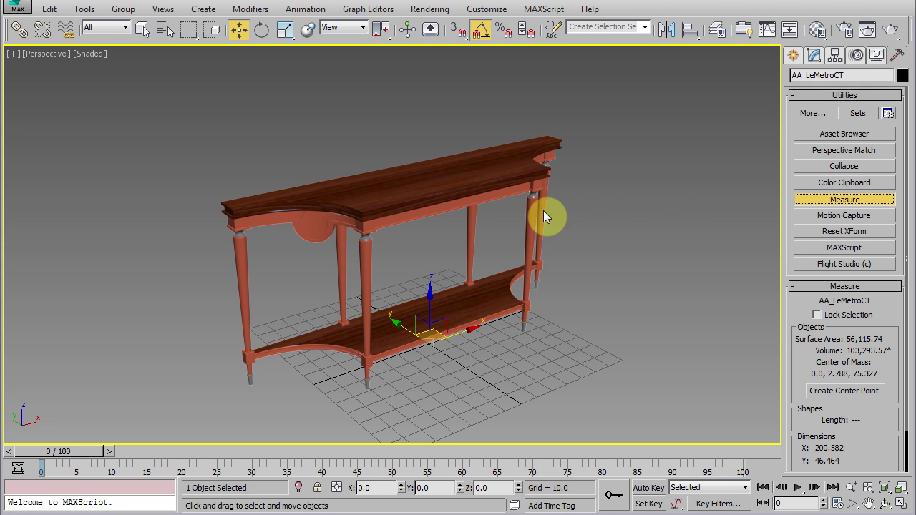
drag(794, 331, 793, 258)
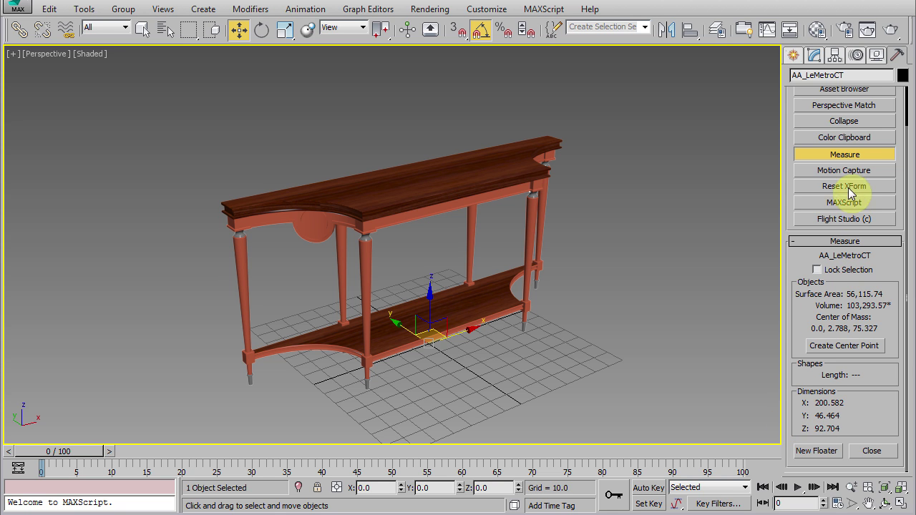
click(812, 155)
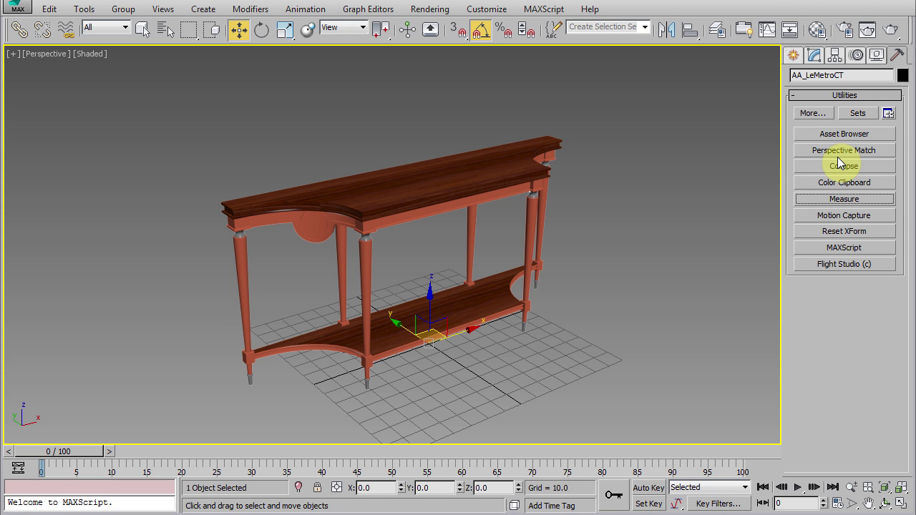
Step: Drag Measure into a utility button slot, then cancel the Configure Button Sets dialog without saving
click(888, 113)
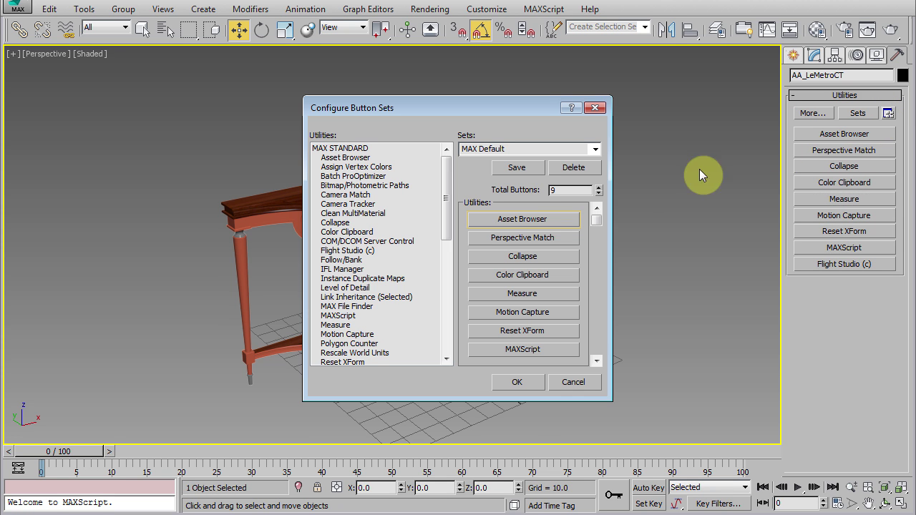
scroll(444, 229, down, 2)
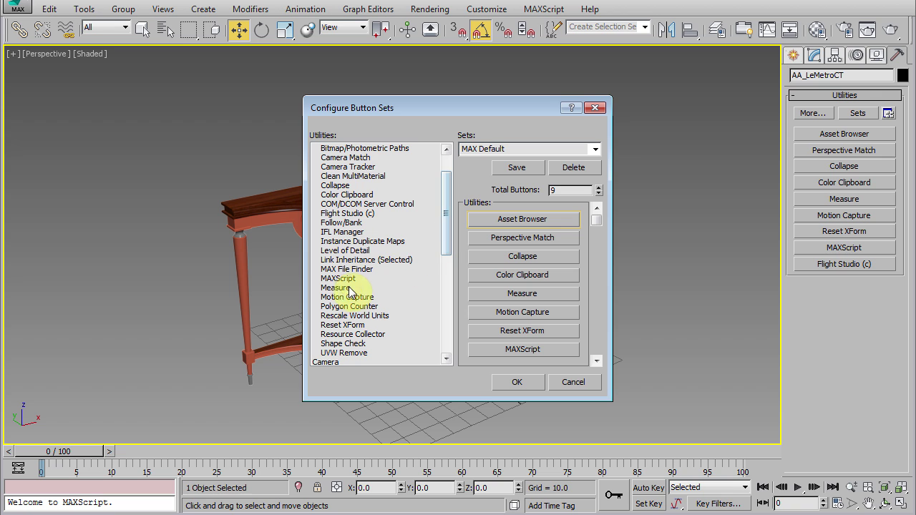
drag(333, 292, 520, 297)
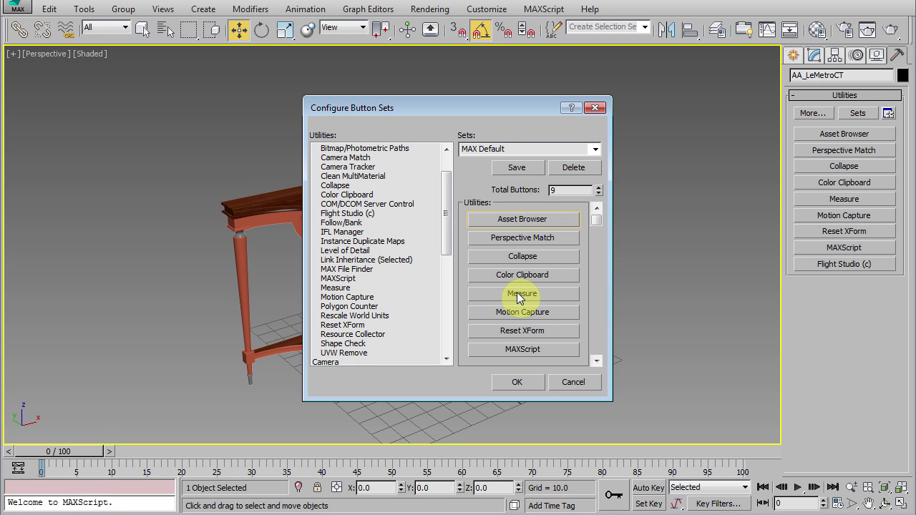
click(575, 382)
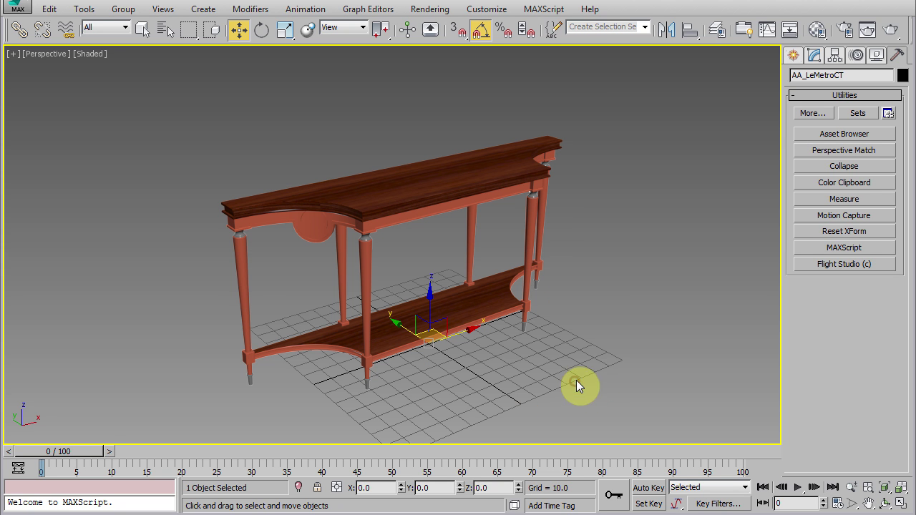
Step: Redisplay the table's measurements (200.582 × 46.464 × 92.704), then trial-stretch it along X with Uniform Scale and undo
click(827, 200)
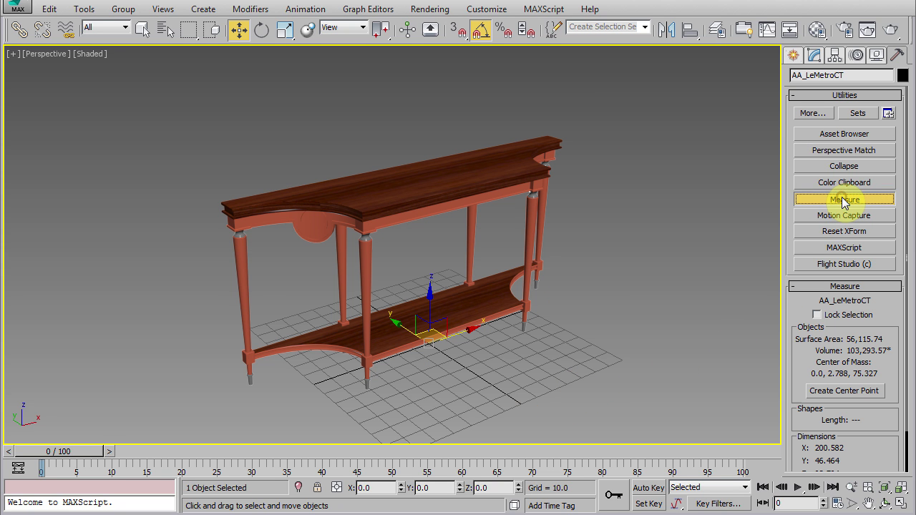
drag(792, 313, 793, 268)
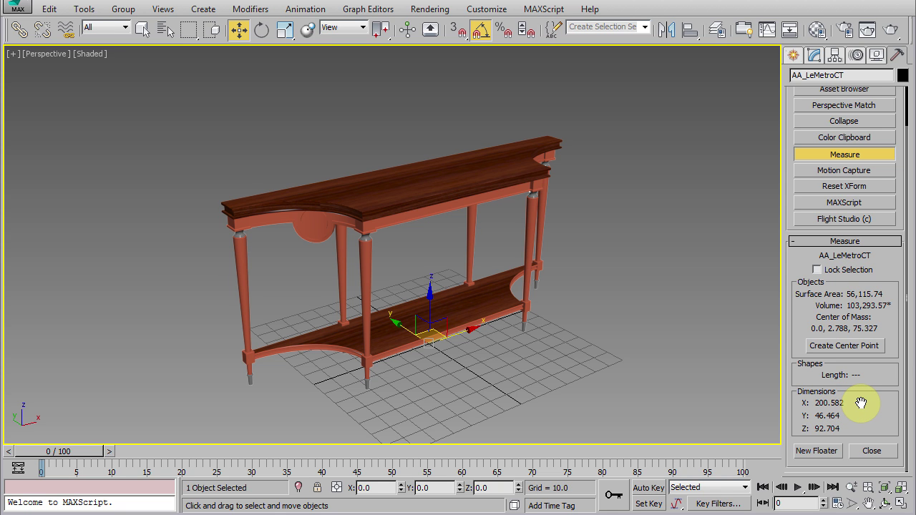
click(285, 29)
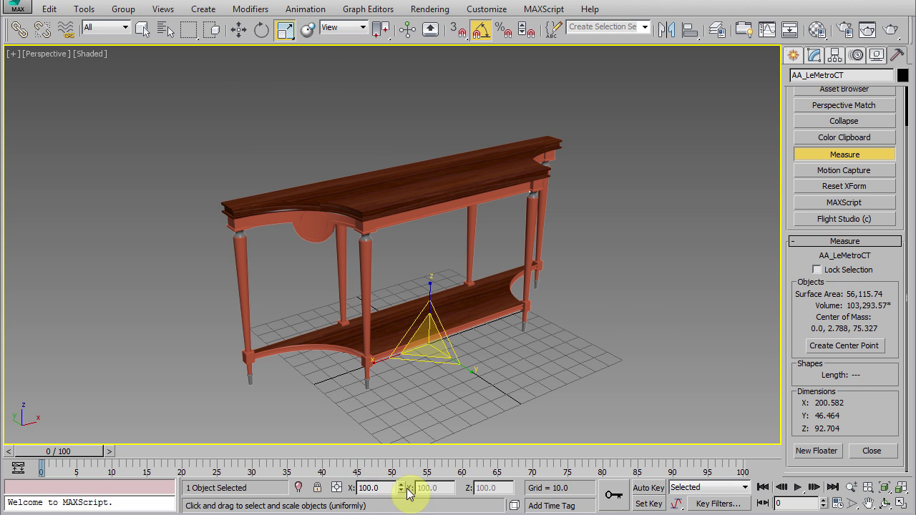
drag(374, 367, 324, 398)
key(ctrl+z)
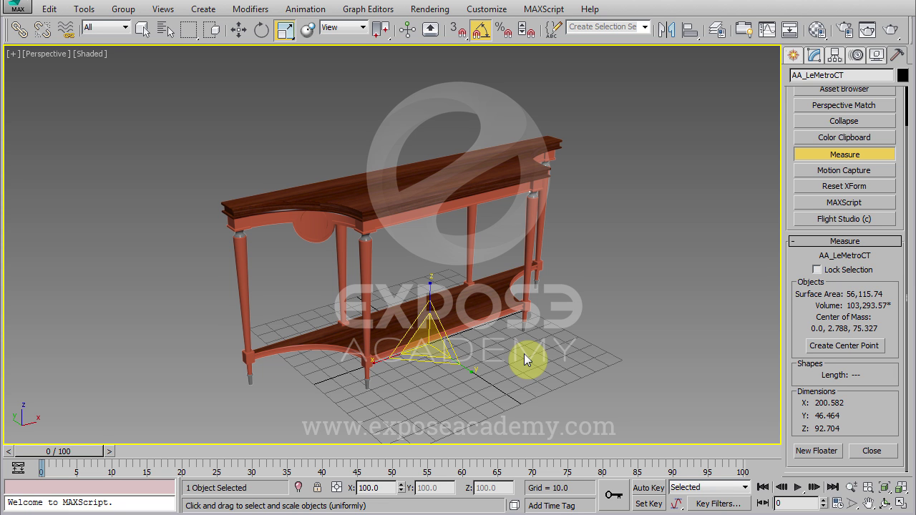
Step: Open the Transform Toolbox from the Edit menu and move it left, away from the table
click(49, 9)
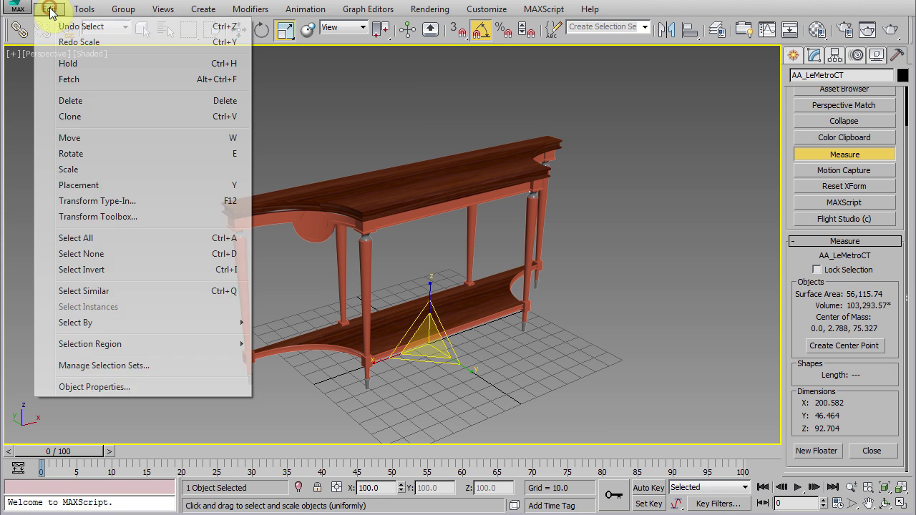
click(98, 217)
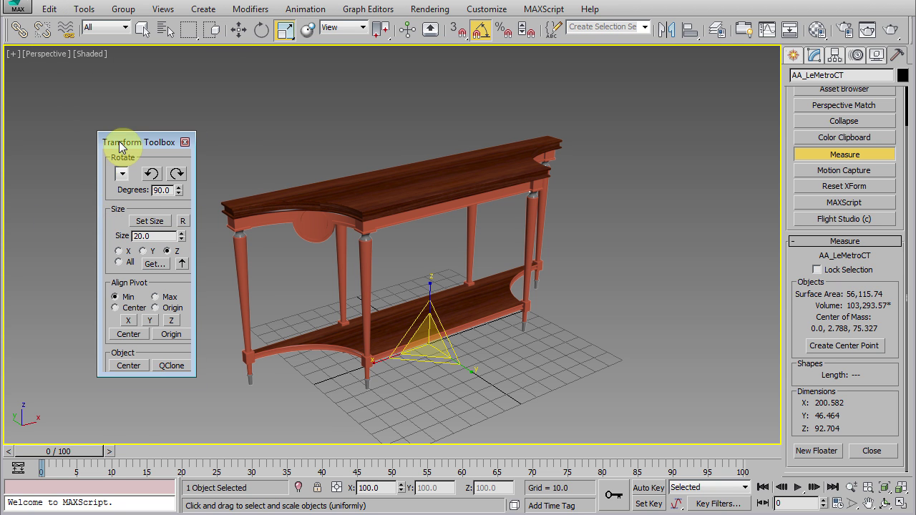
drag(122, 143, 99, 120)
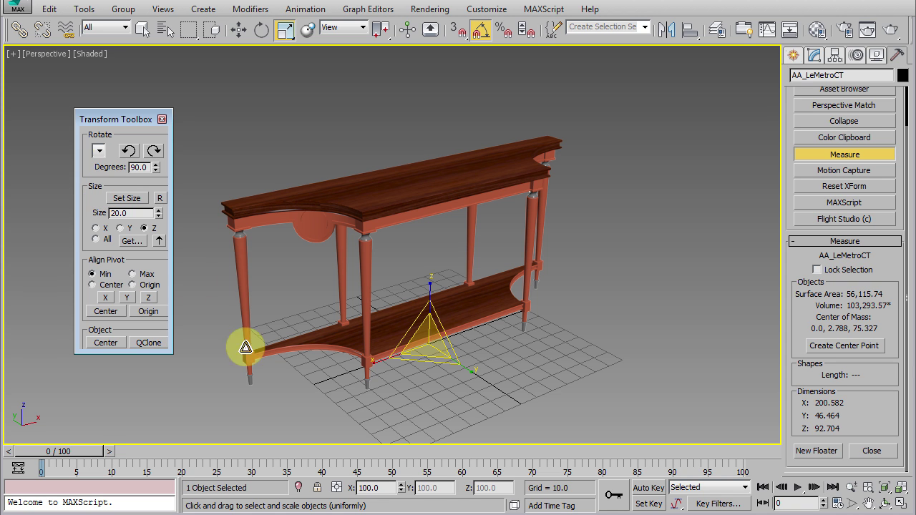
Step: Apply a Transform Toolbox size of 200 along X, making the table exactly 200 wide
click(101, 230)
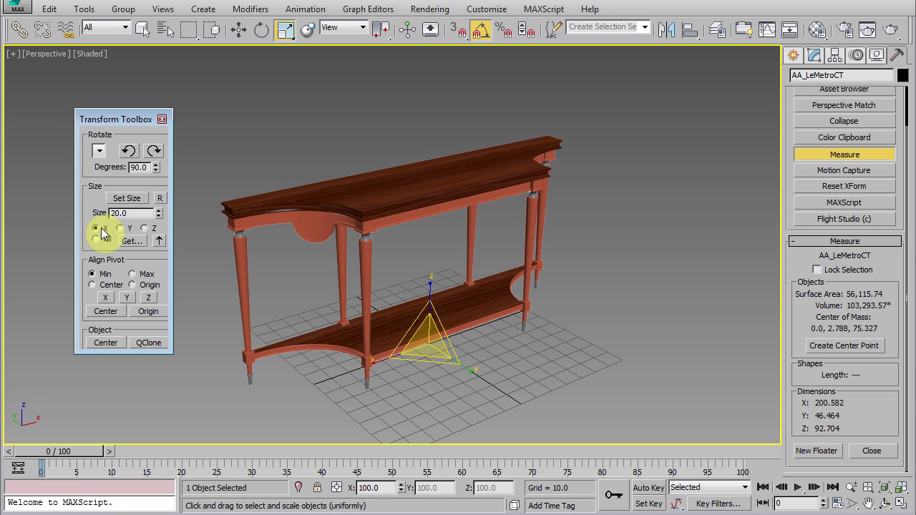
double_click(122, 213)
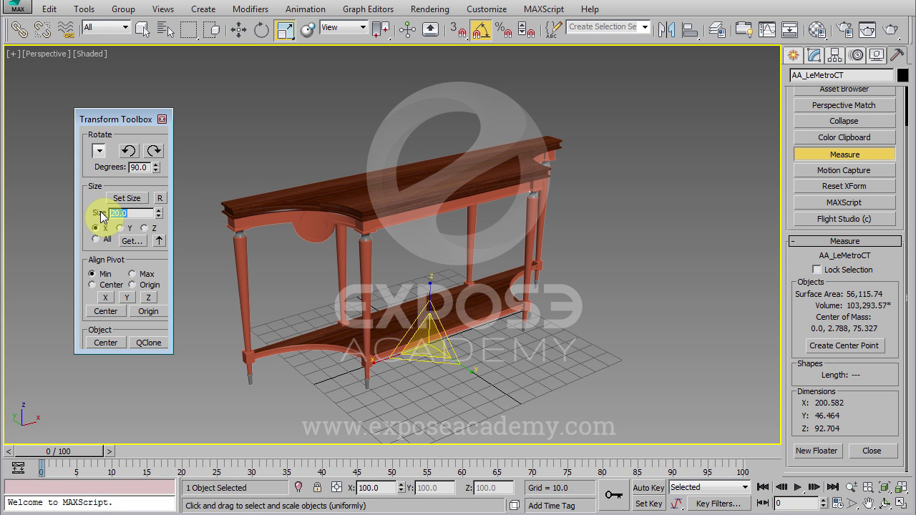
text(200)
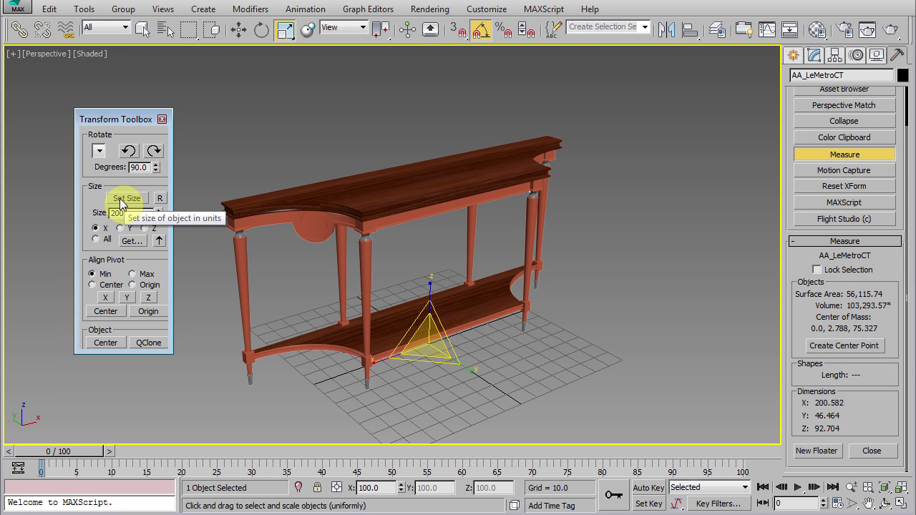
click(120, 201)
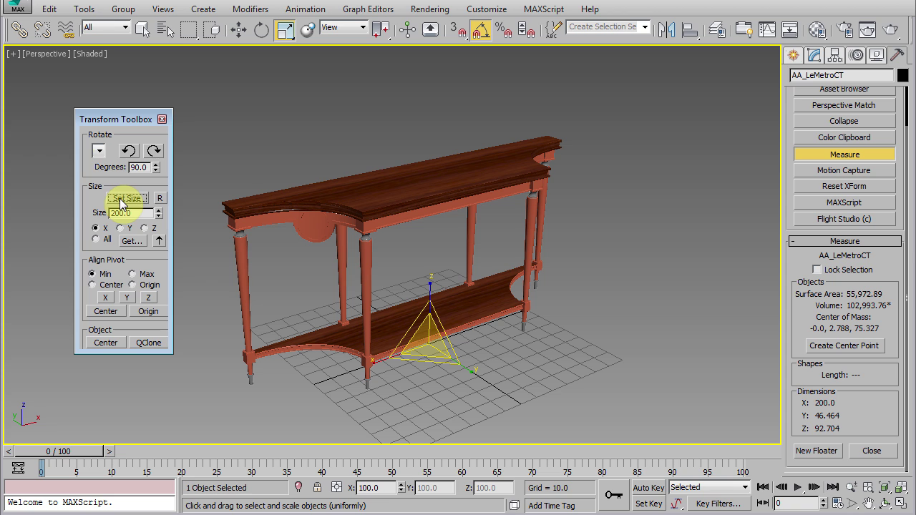